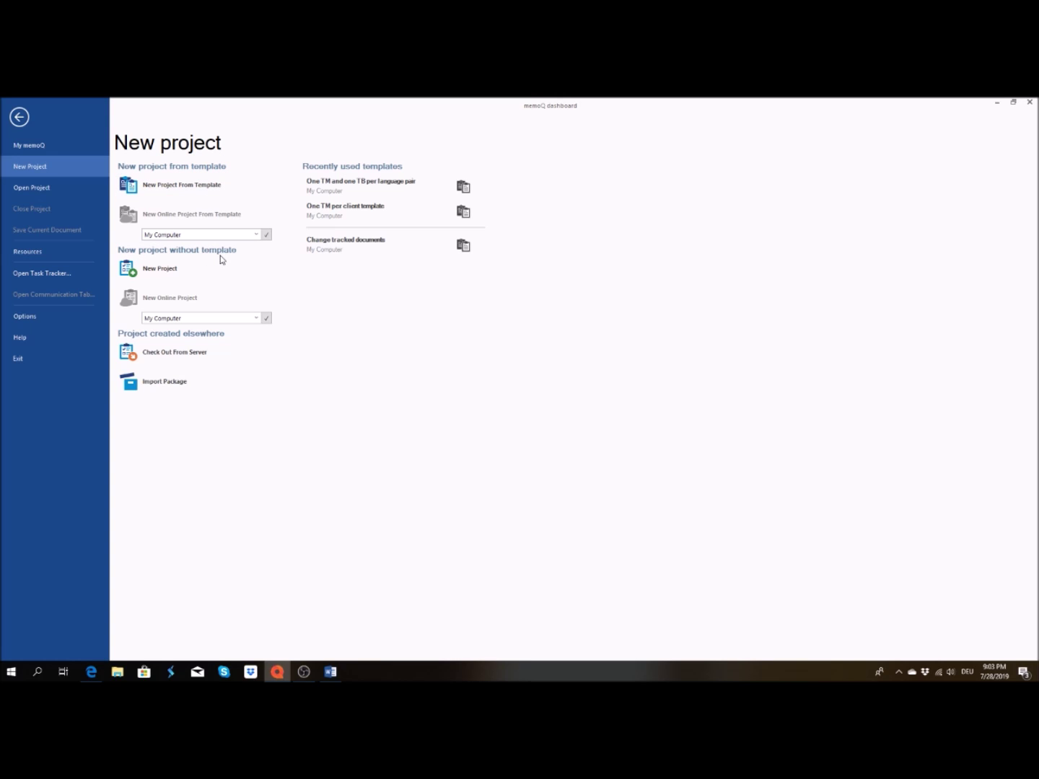
- Create template-free project AVTest with project TrainingmemoQ and client memoQ, fixing a client typo
click(162, 276)
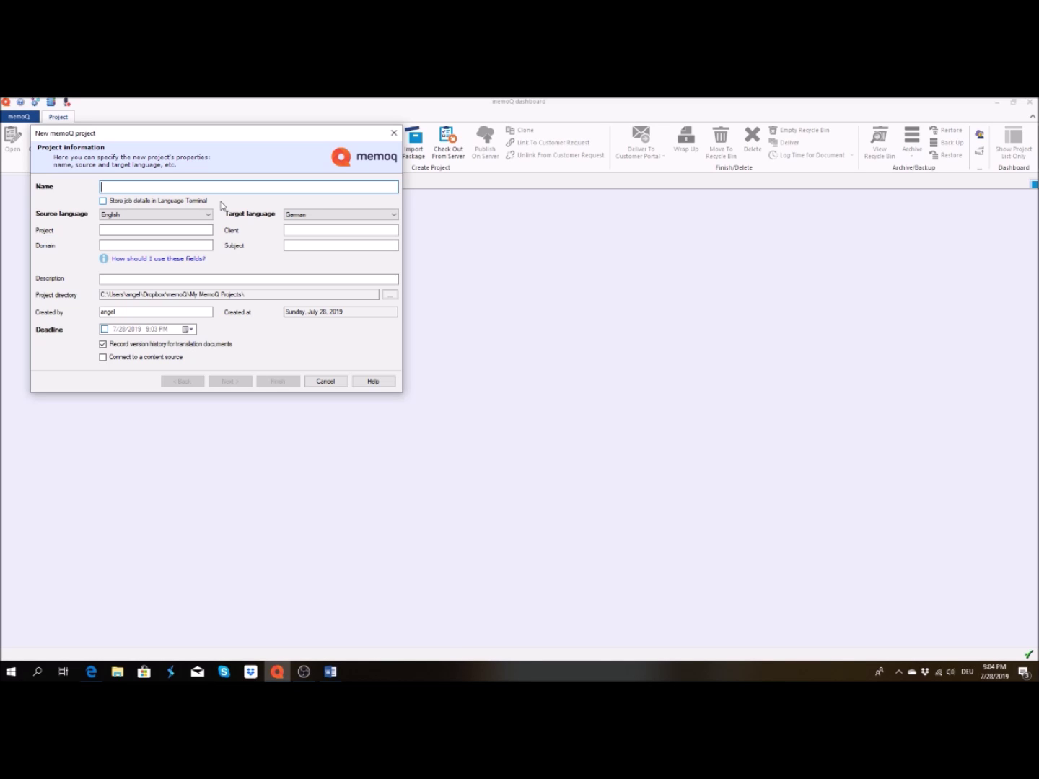
text(AV)
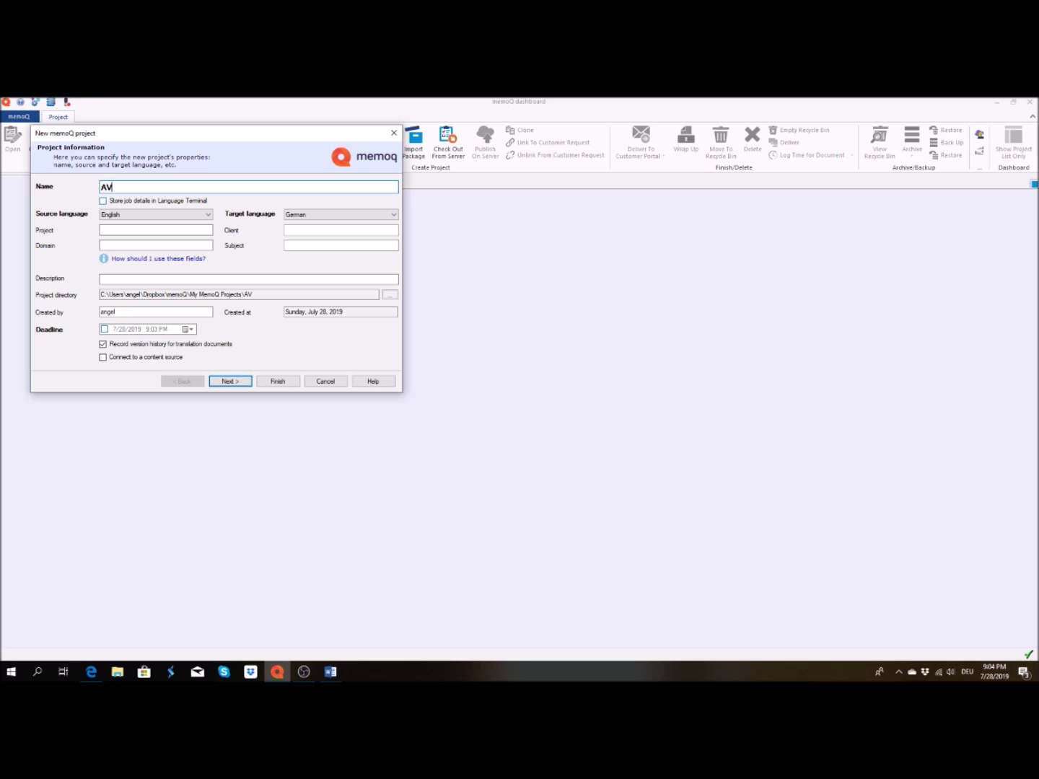
text(Te)
text(st)
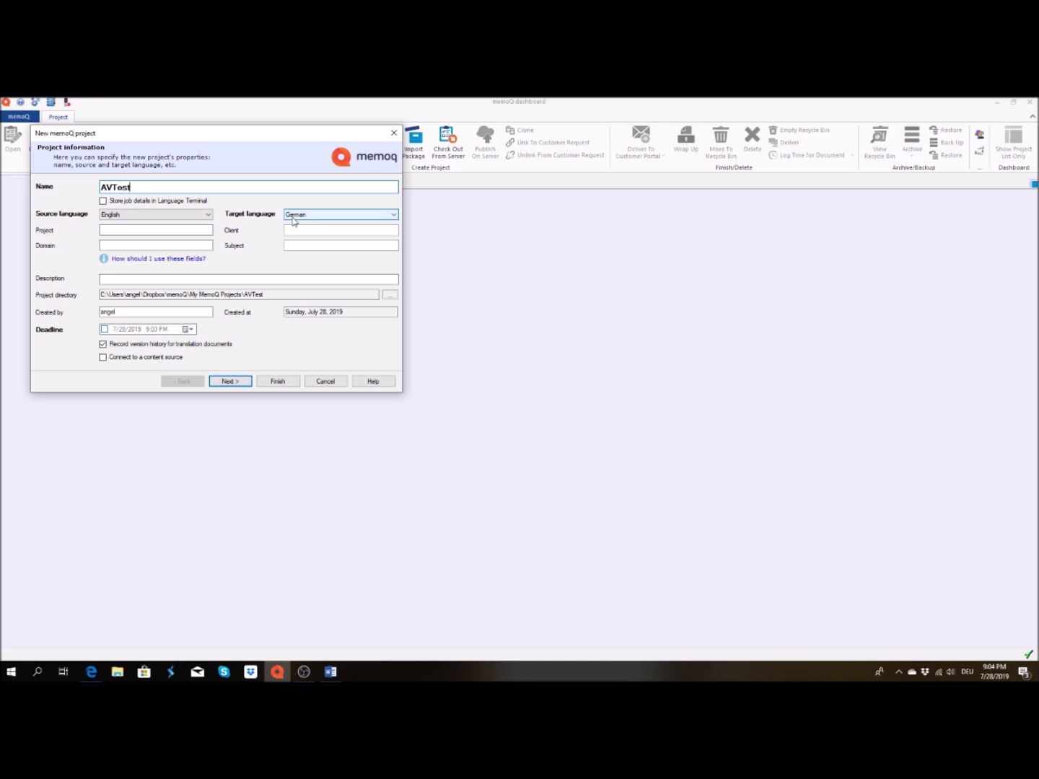
click(125, 228)
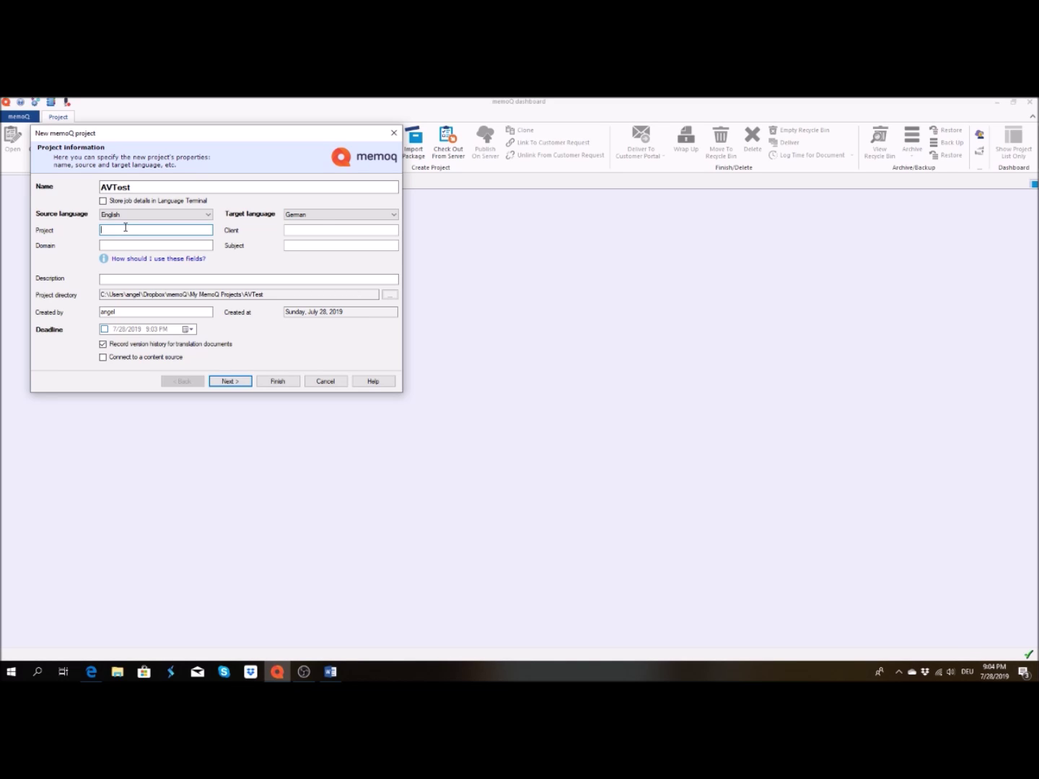
text(Training)
text(memo)
text(Q)
click(302, 233)
text(m)
text(emo)
key(BackSpace)
text(oQ)
click(236, 382)
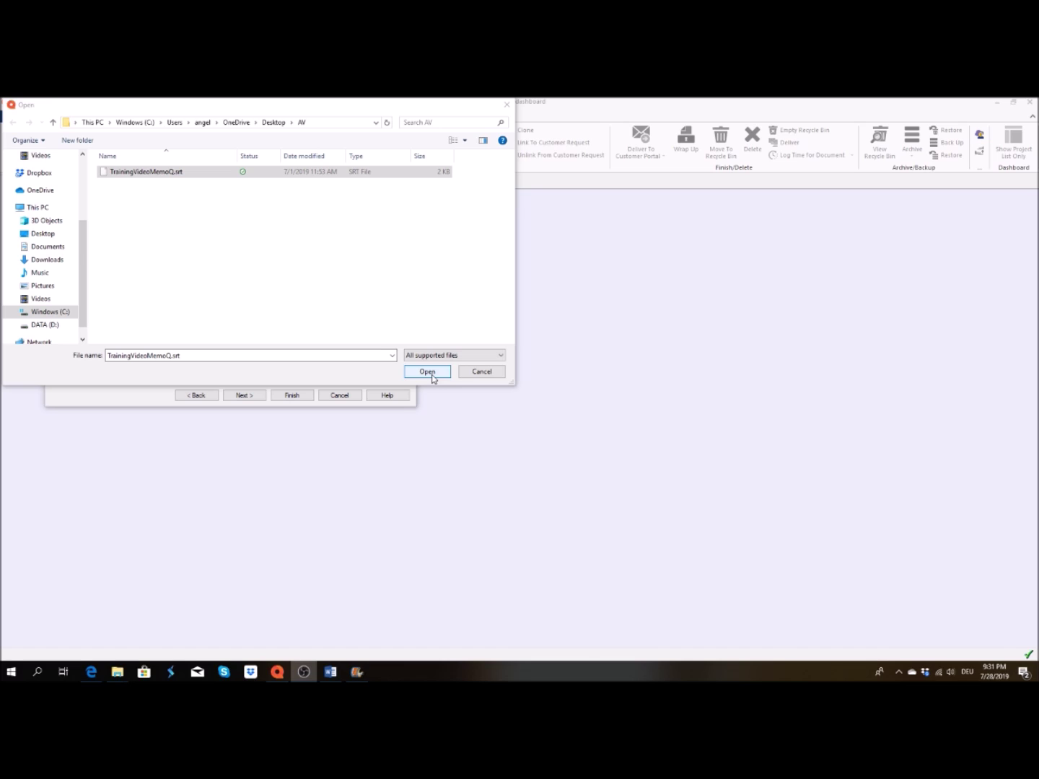
- Import TrainingVideoMemoQ.srt with all documents selected in the import options
click(430, 373)
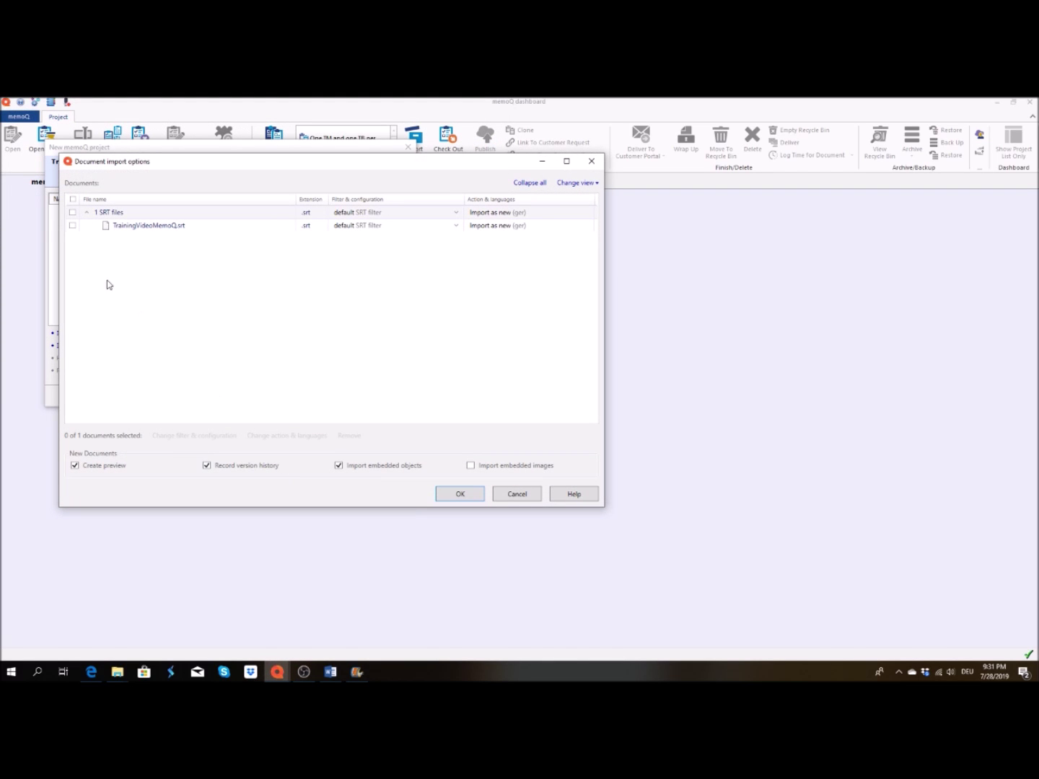
click(72, 199)
click(459, 496)
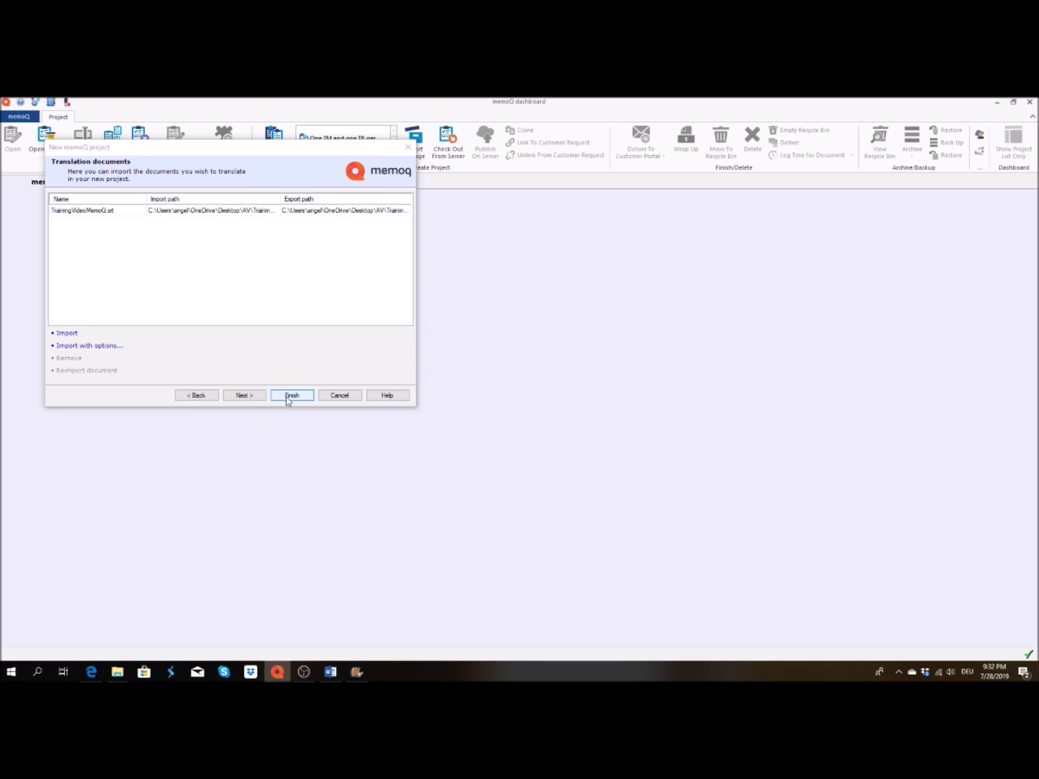
click(246, 396)
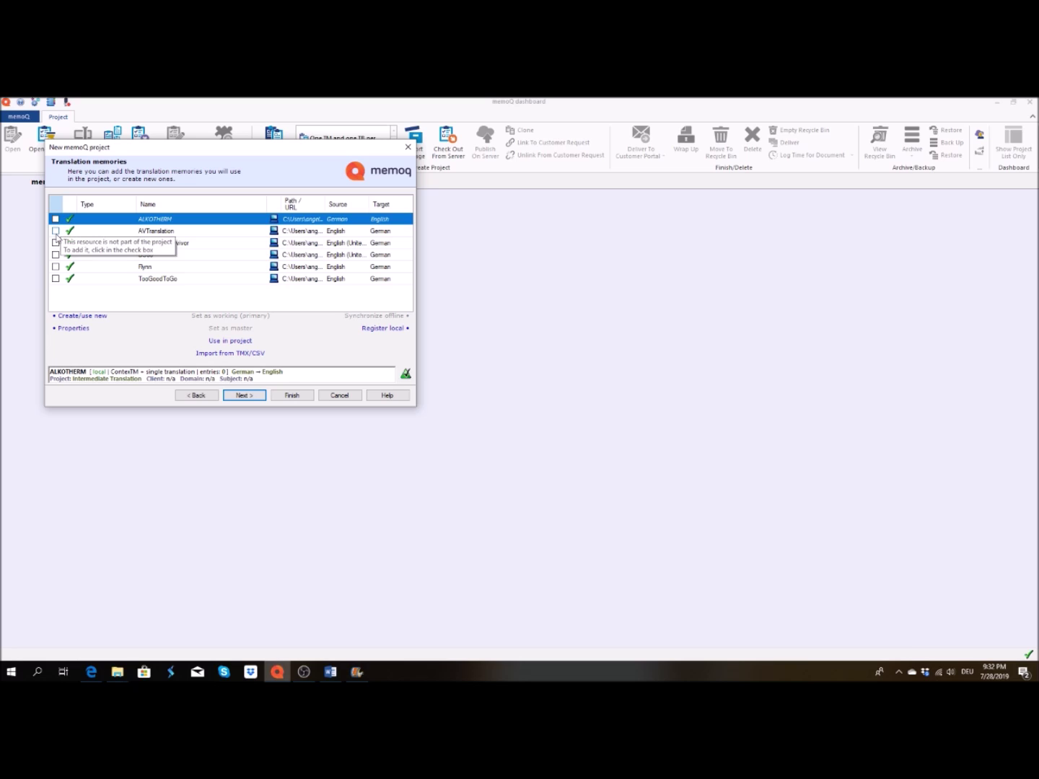
- Create the English→German translation memory AV as the working and master TM
click(70, 317)
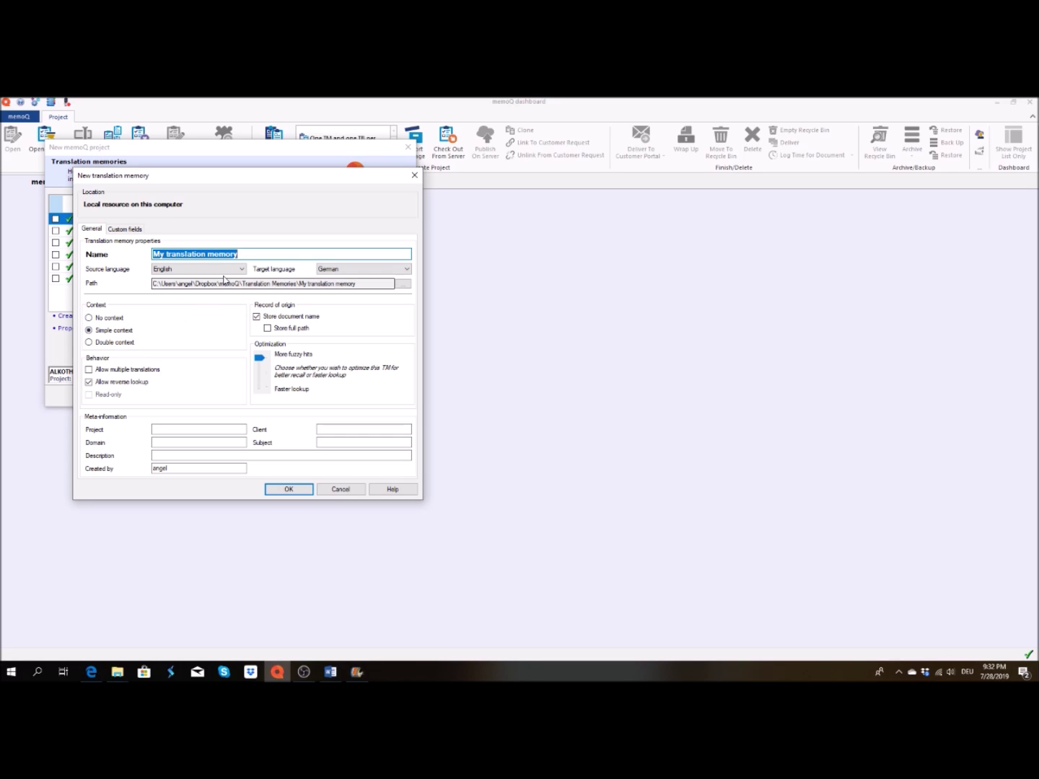
text(A)
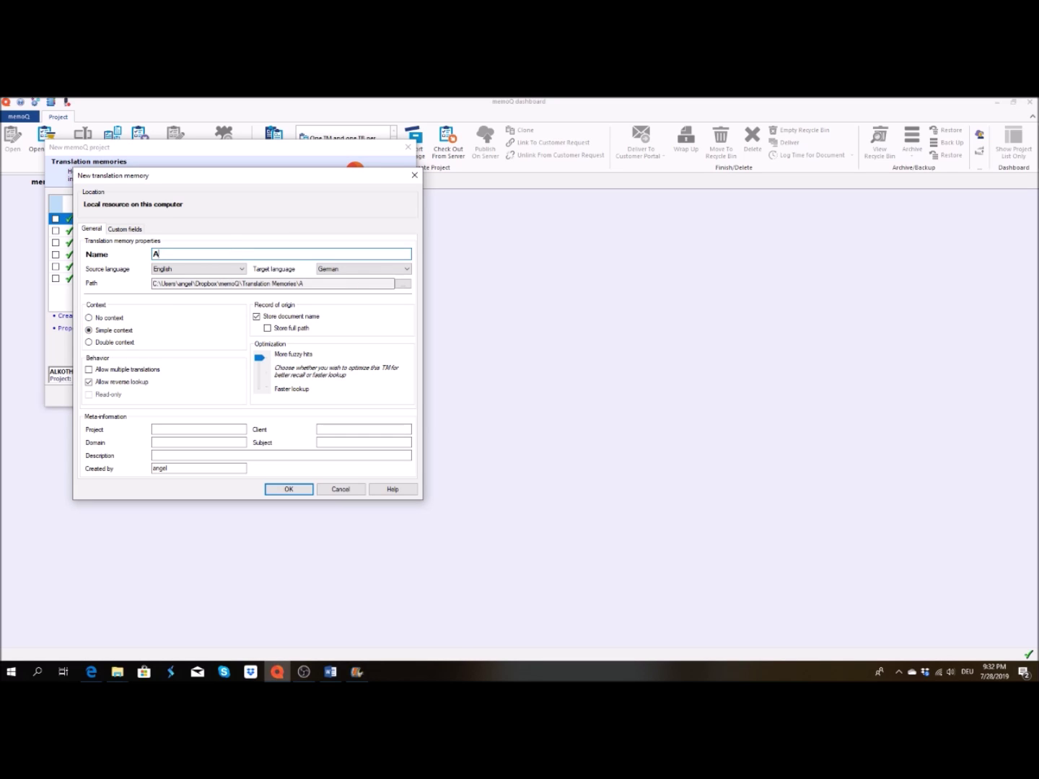
text(V)
click(288, 489)
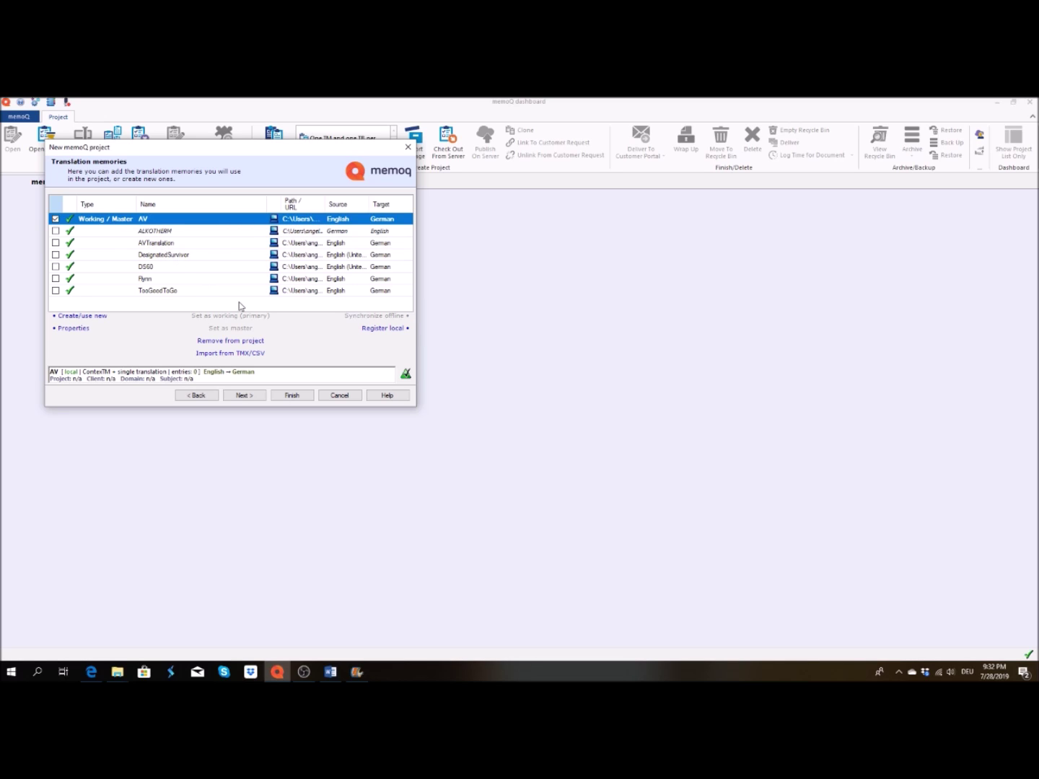
click(240, 398)
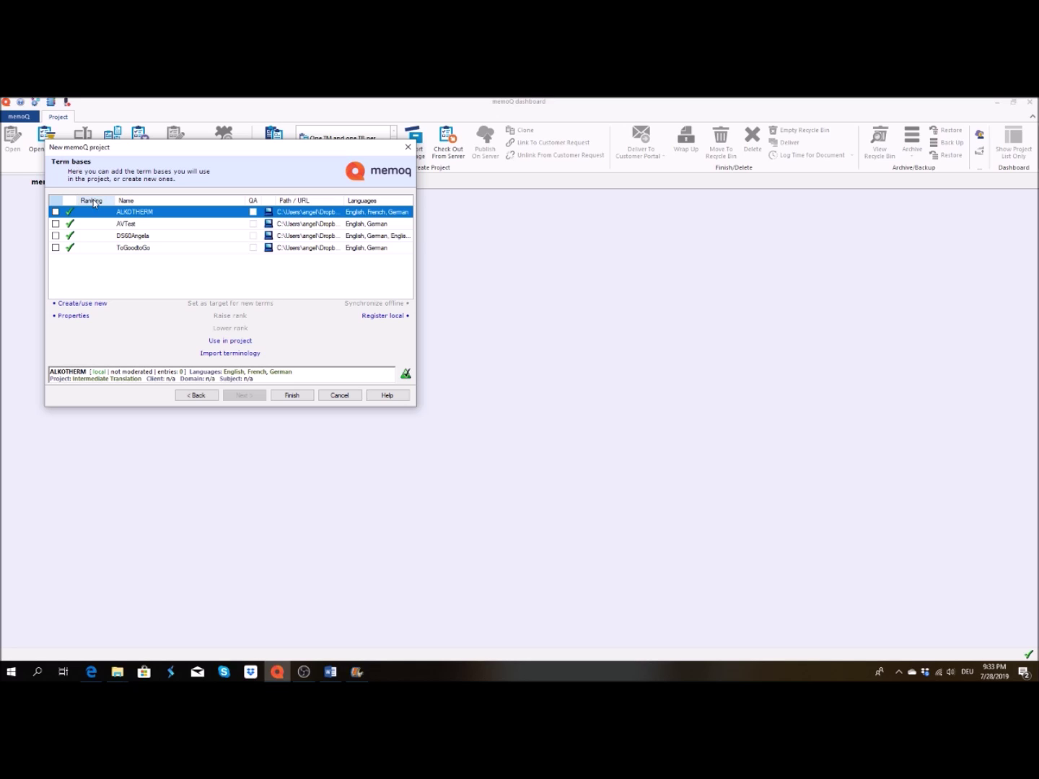
- Create the English–German term base AV, correcting a typo in its name
click(87, 303)
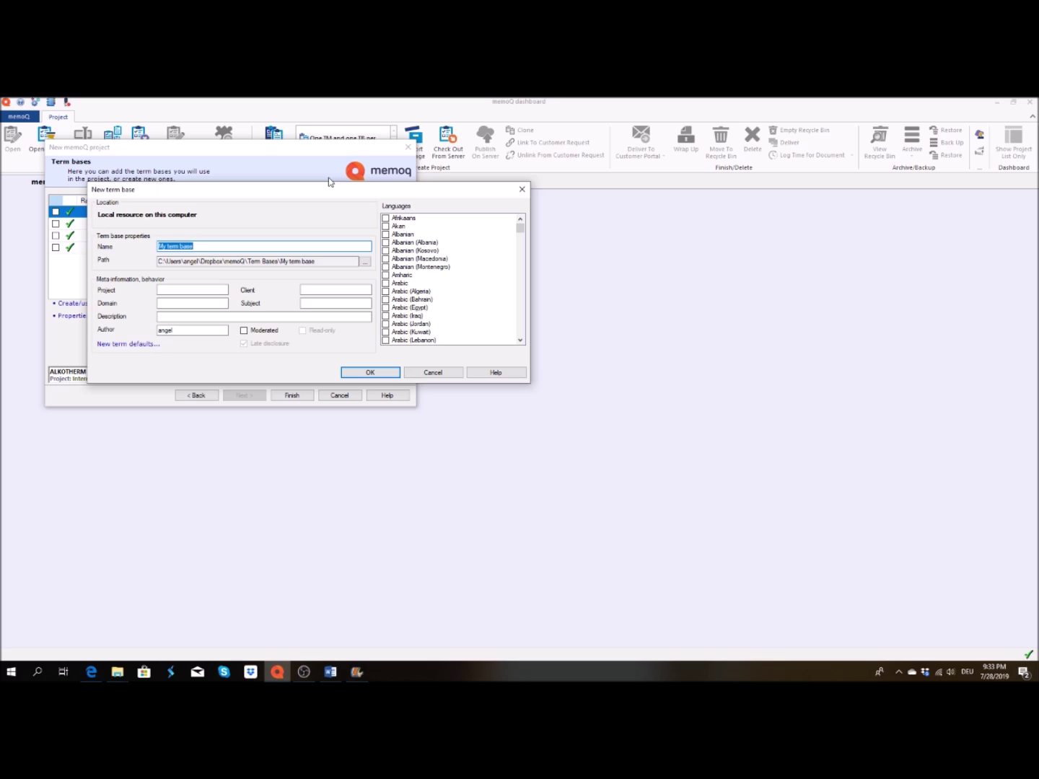
text(AC)
key(BackSpace)
text(V)
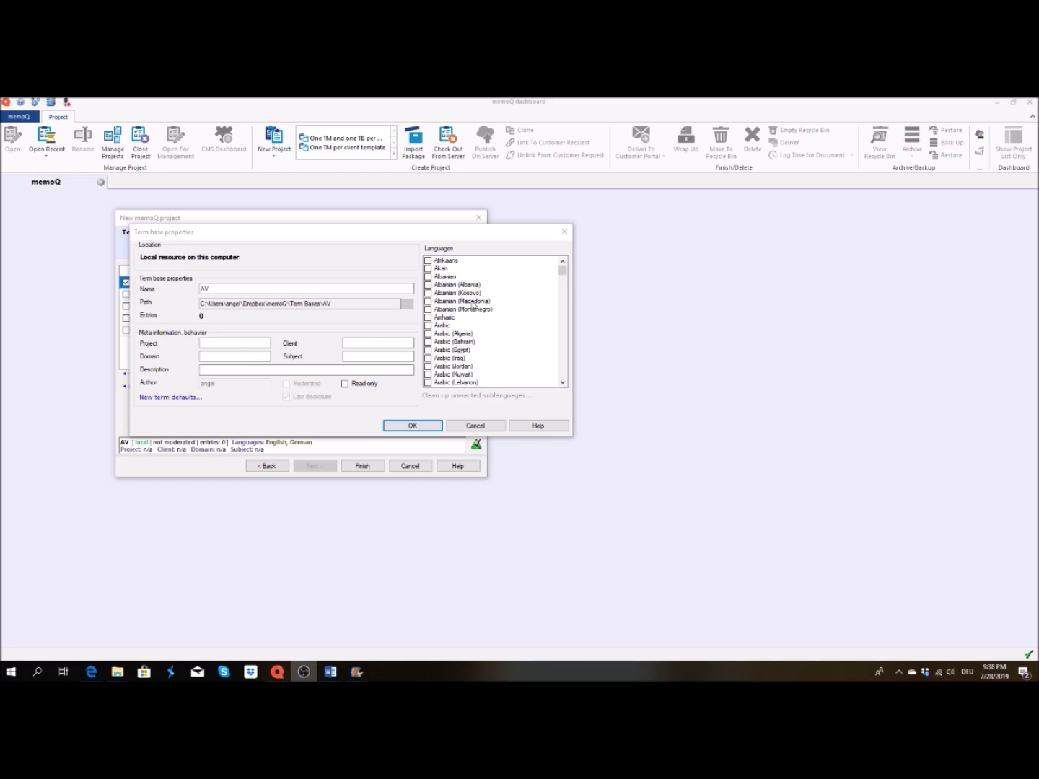
scroll(451, 310, down, 2)
scroll(453, 310, down, 5)
scroll(452, 310, down, 3)
scroll(452, 310, down, 3)
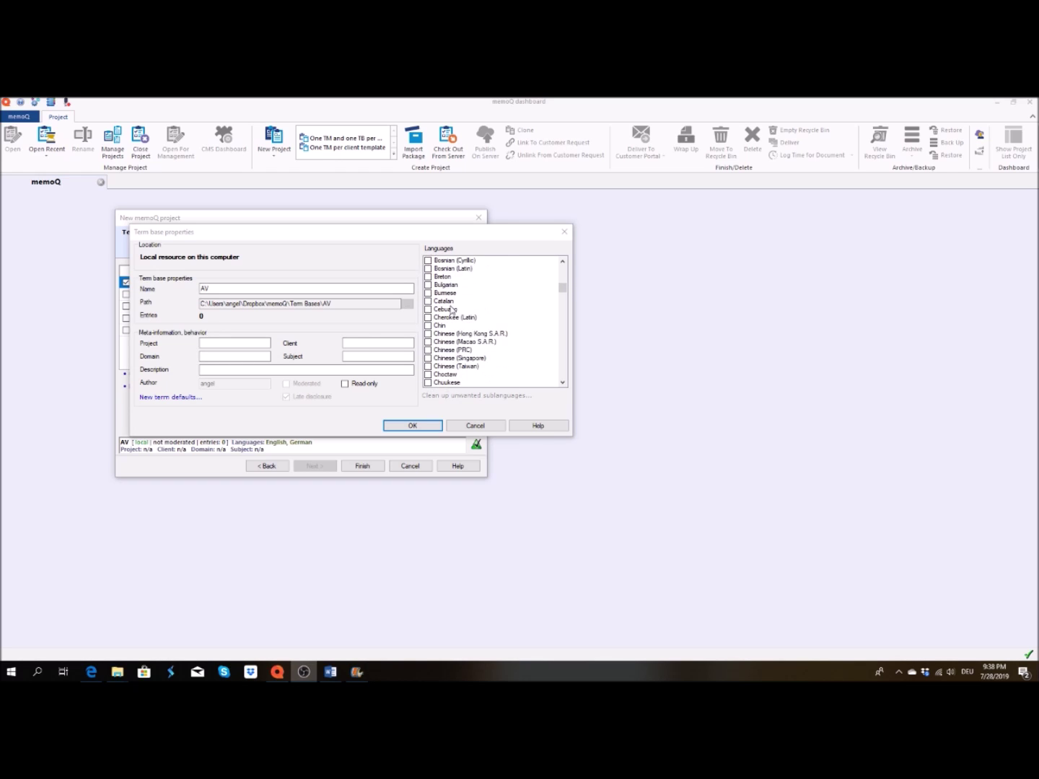
scroll(452, 310, down, 3)
scroll(452, 310, down, 3)
scroll(452, 309, down, 1)
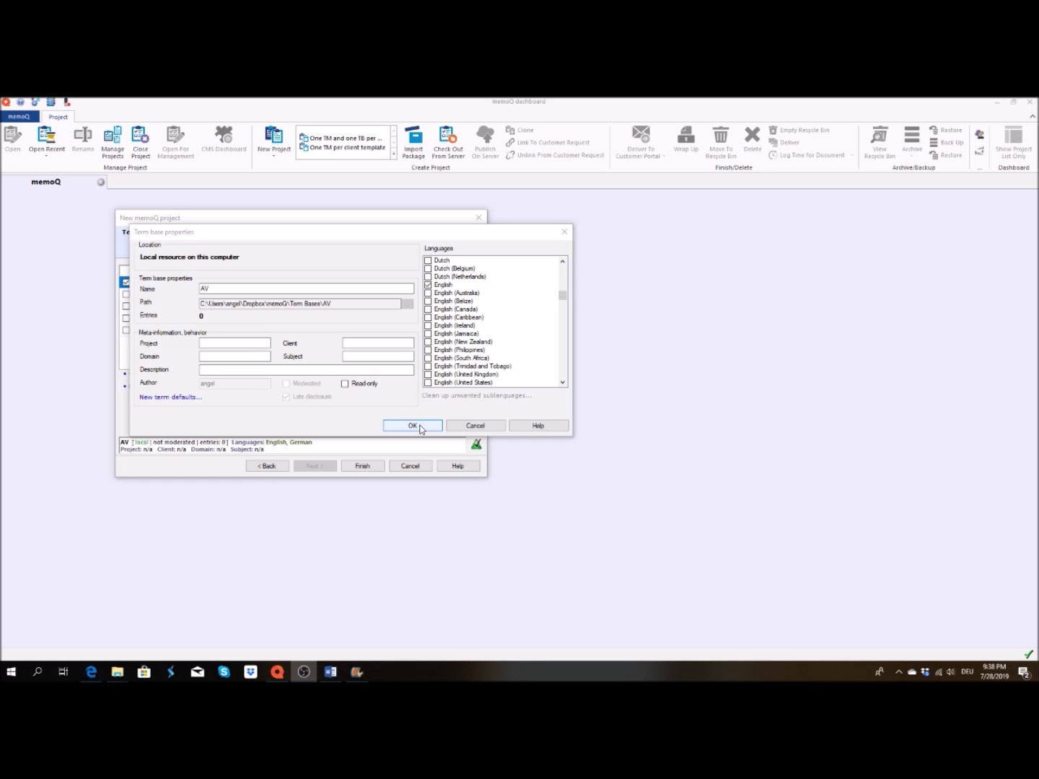
click(413, 426)
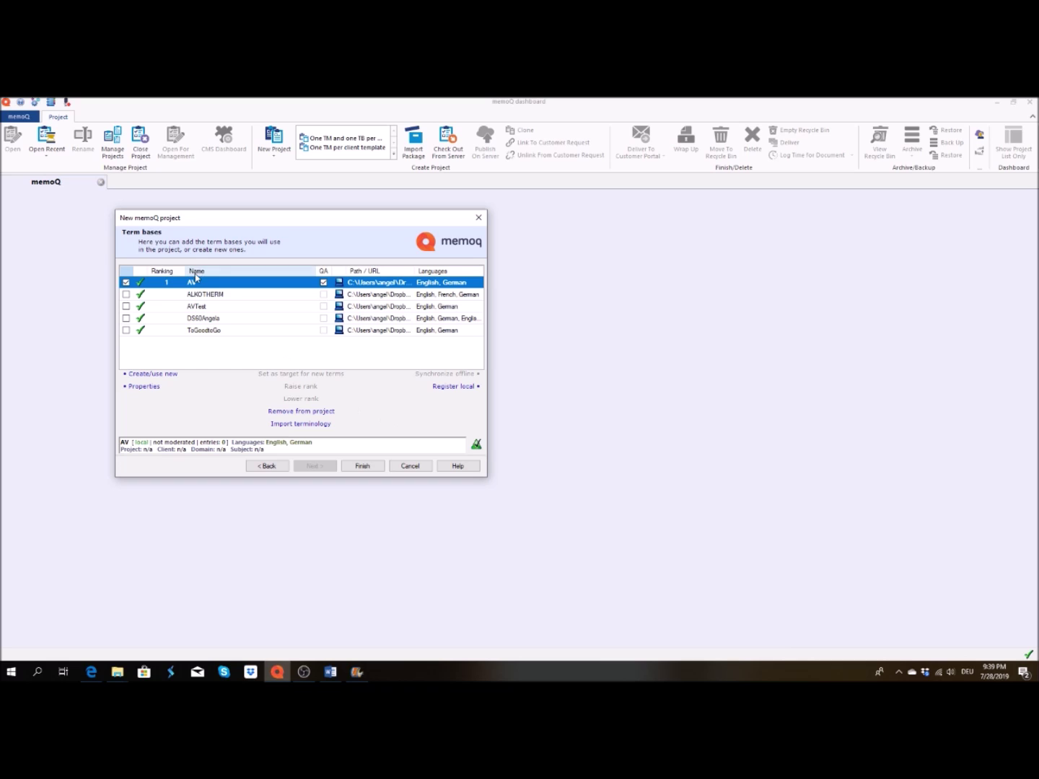
- Finish the wizard and open TrainingVideoMemoQ.srt alongside the video preview
click(362, 466)
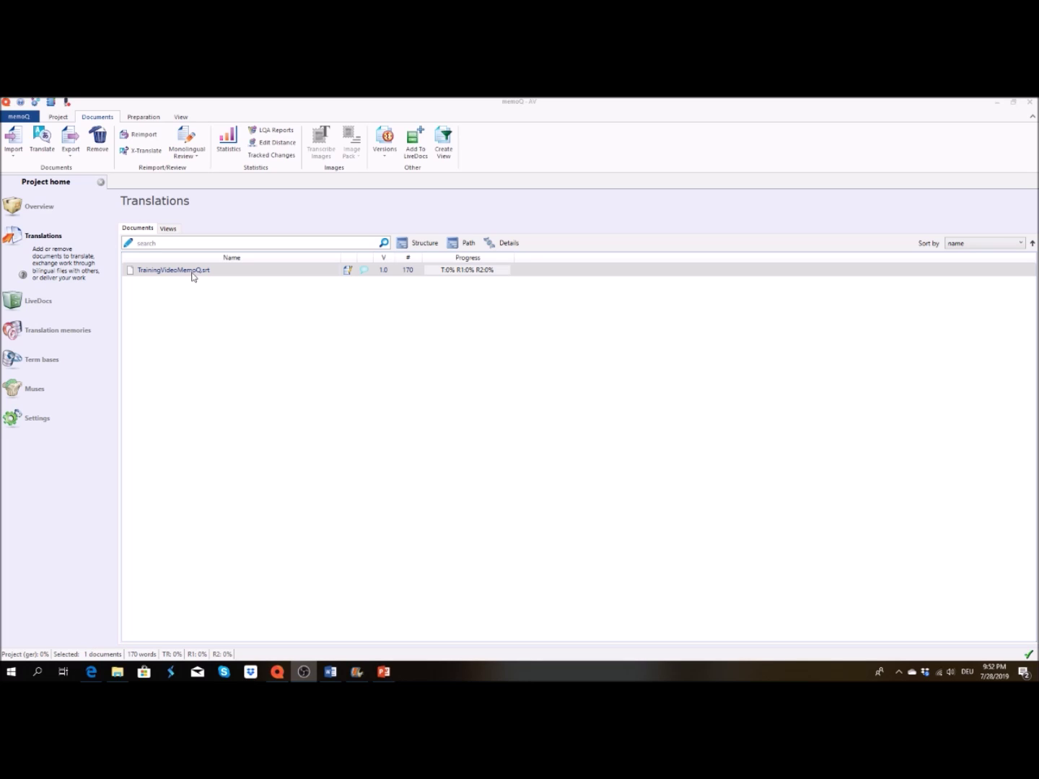
click(193, 277)
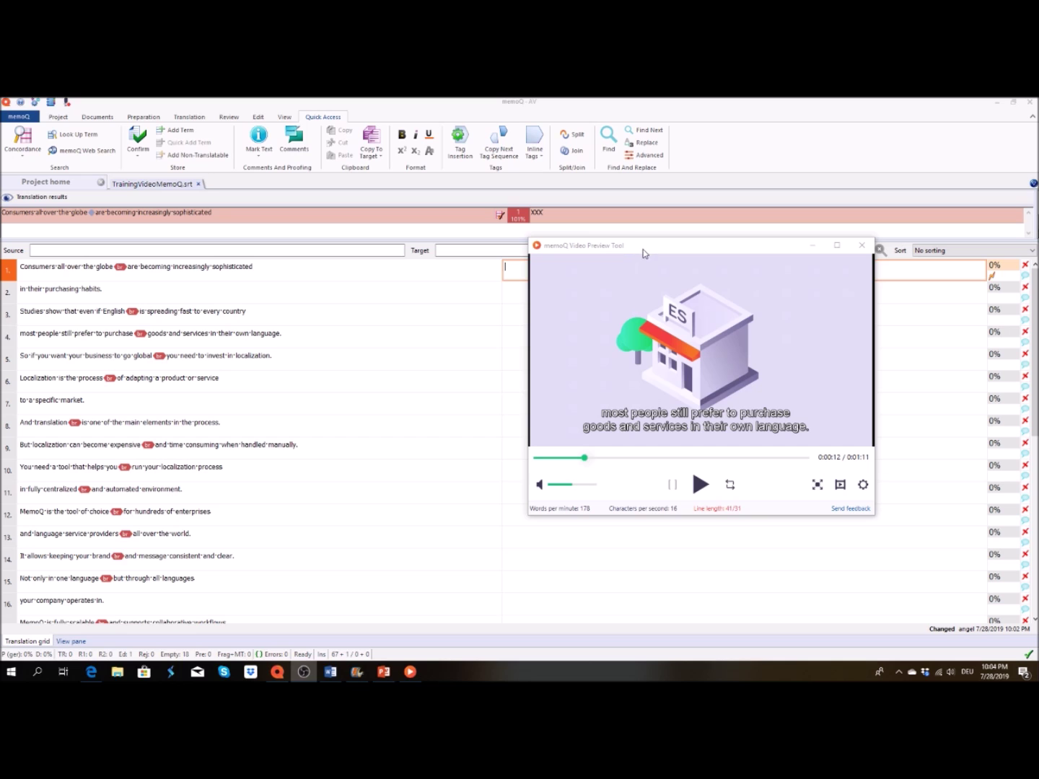
- Move the video preview window to the upper right of the screen
drag(647, 249, 1038, 247)
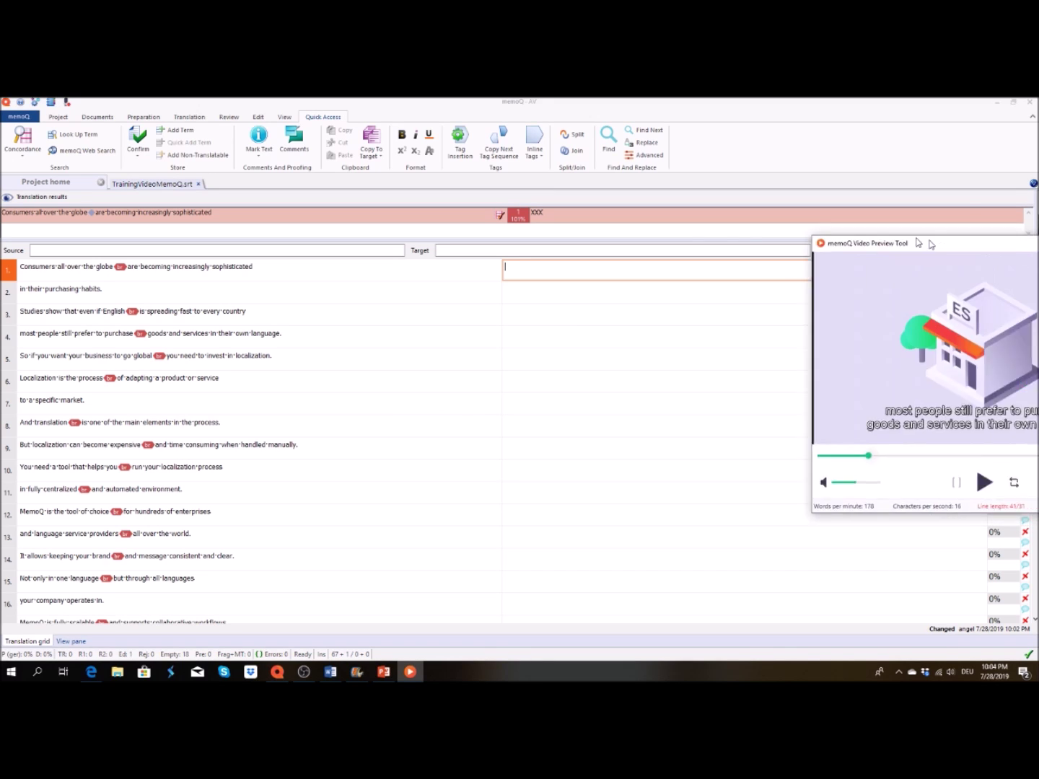
drag(942, 238, 809, 132)
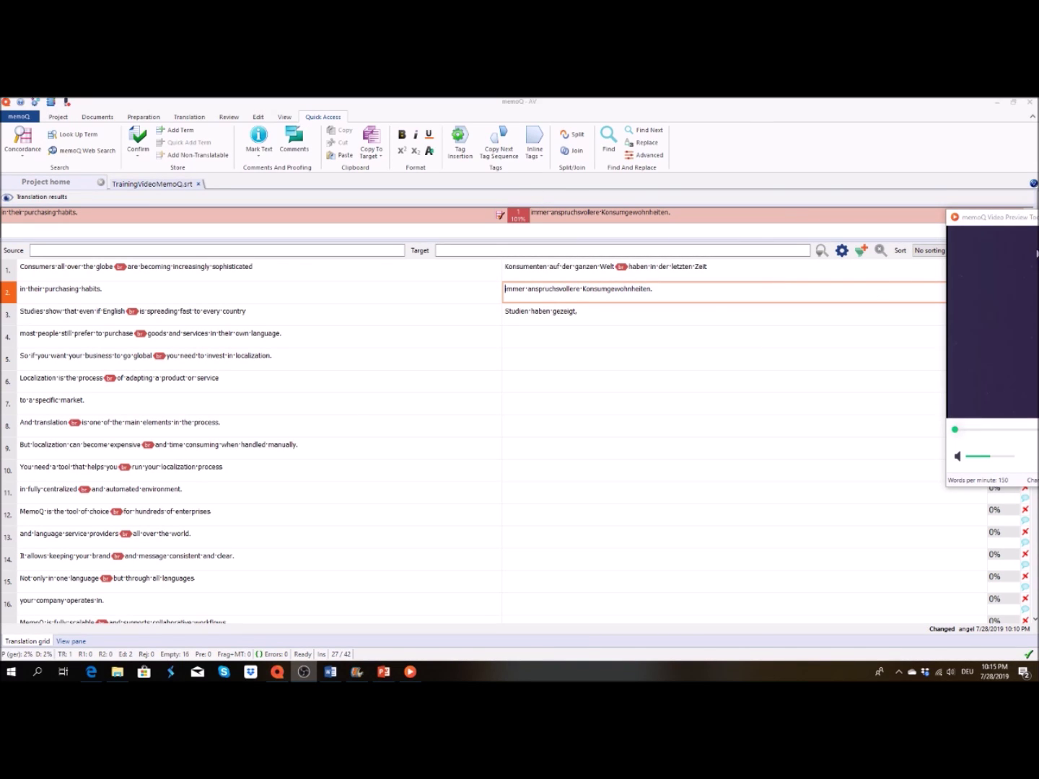
- Confirm the first subtitle's German translation with Ctrl+Enter
mouse_move(1030, 220)
mouse_down()
mouse_move(742, 145)
mouse_move(799, 345)
mouse_up()
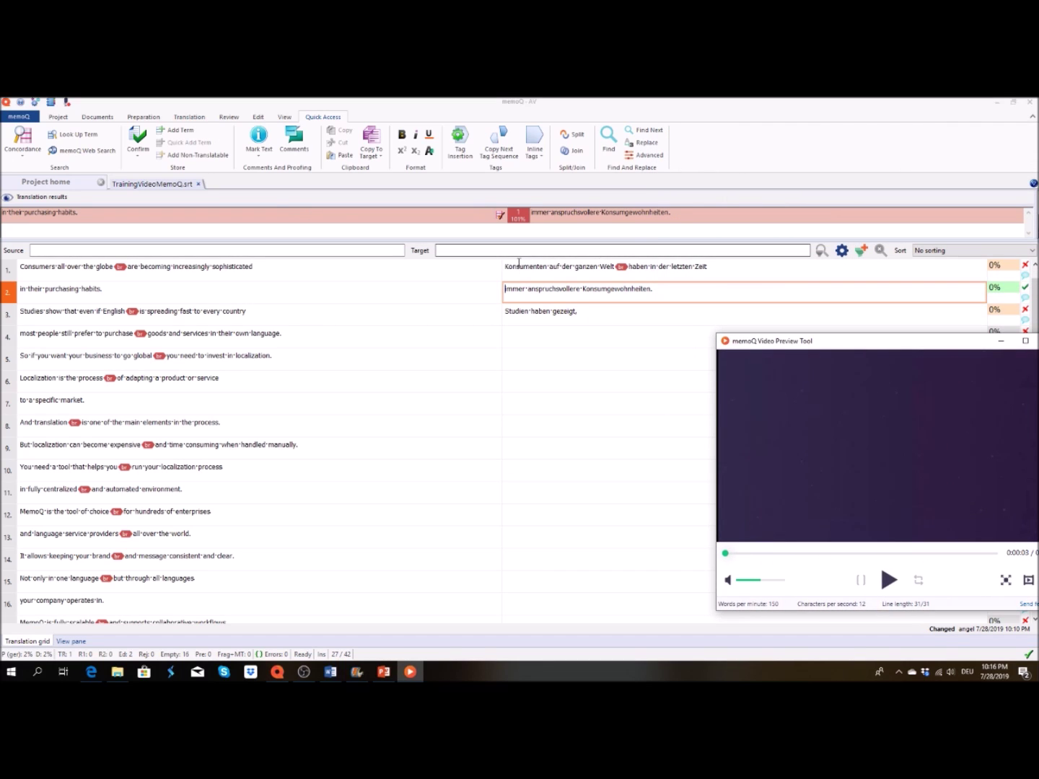
click(729, 277)
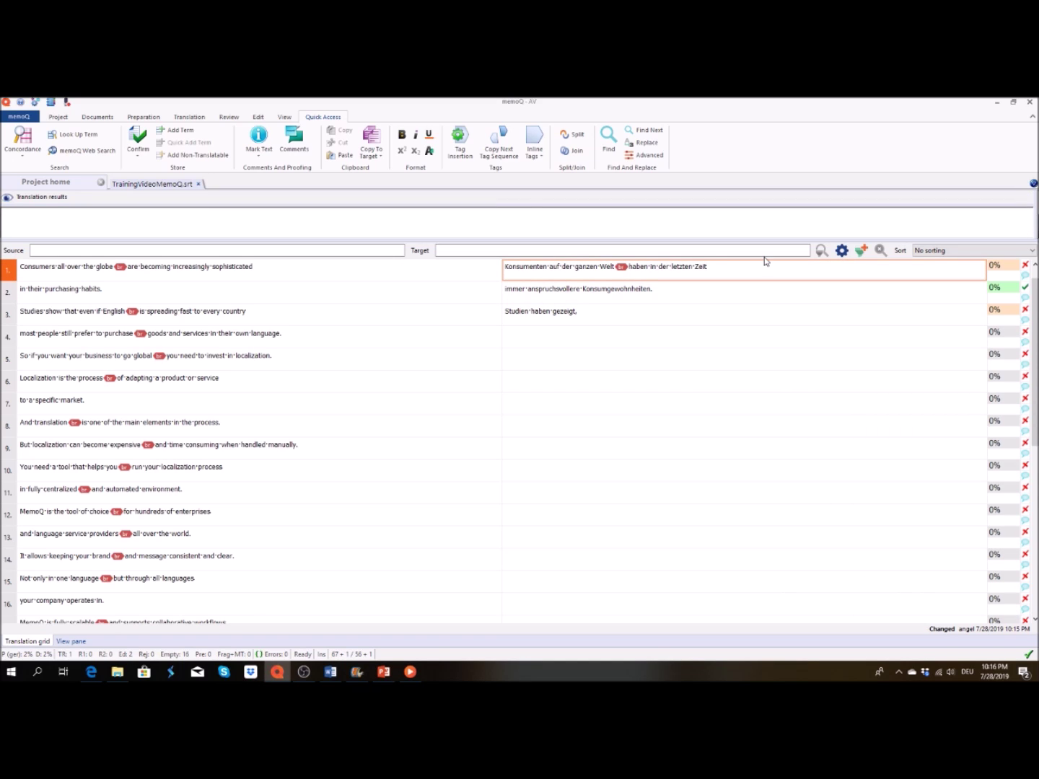
key(ctrl+Return)
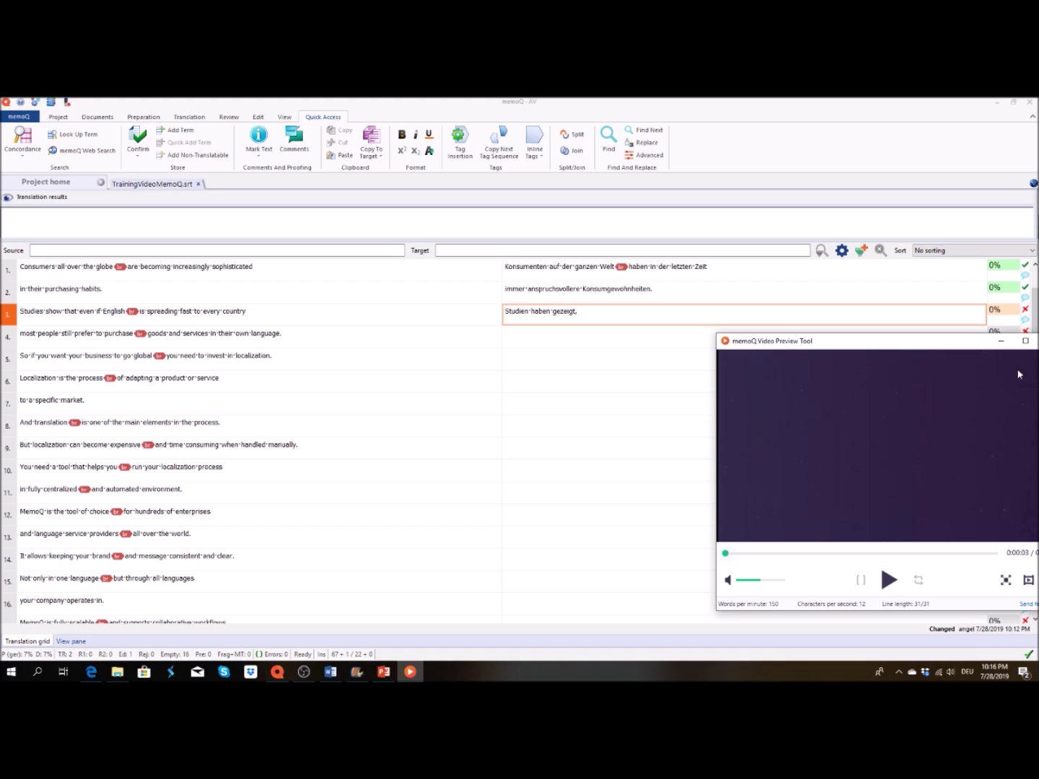
- Play the video preview to check the German subtitles against the clip
drag(877, 347, 746, 272)
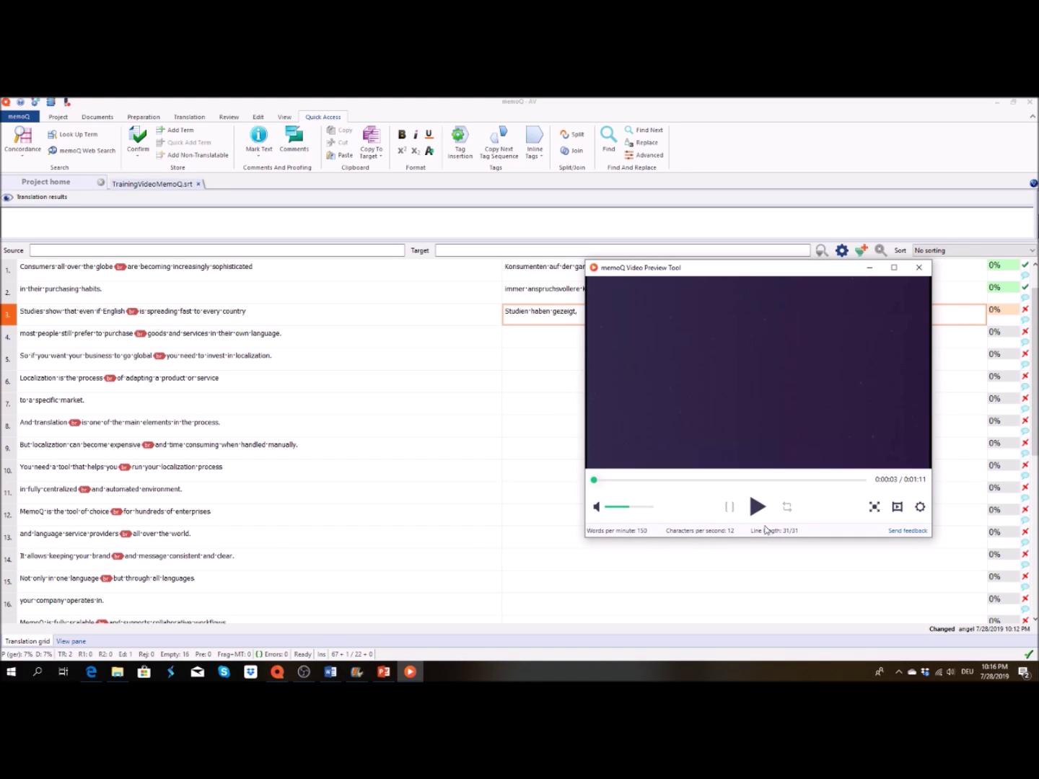
click(756, 507)
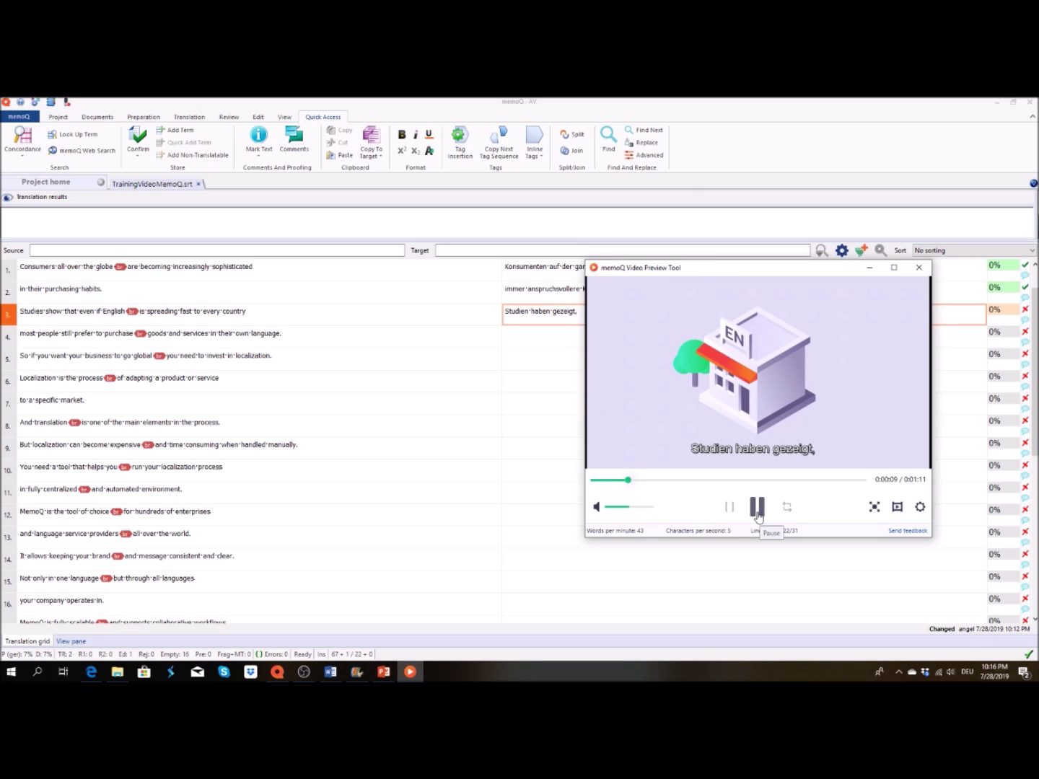
click(757, 511)
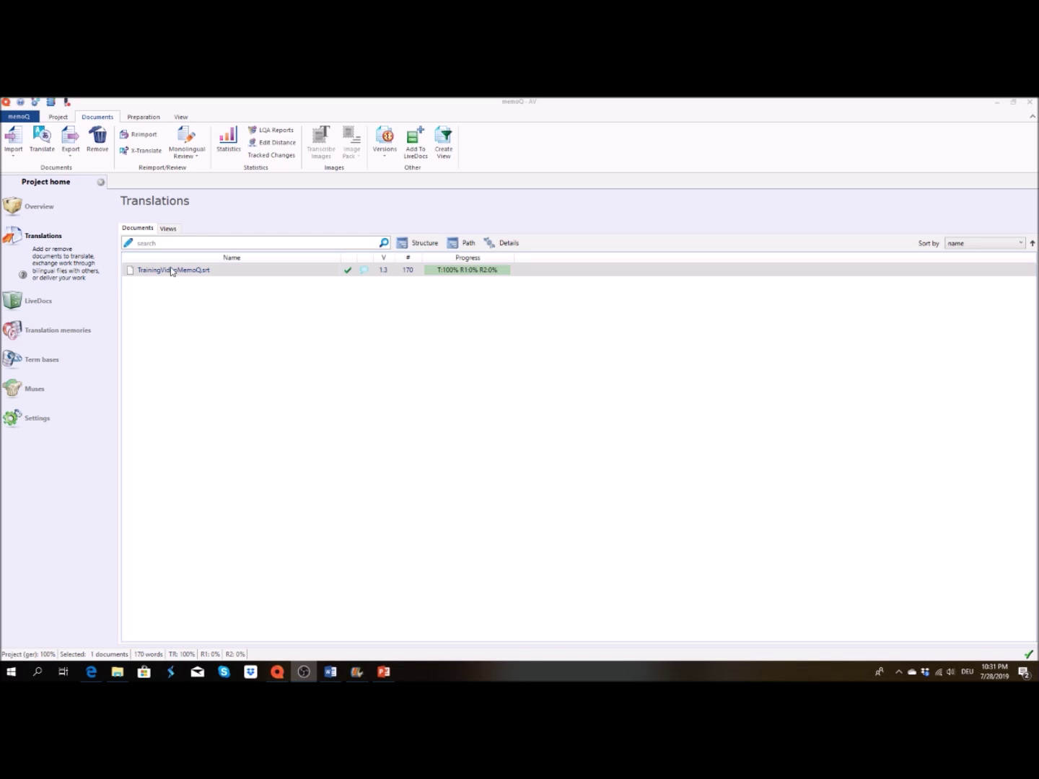
- Show the Export options for TrainingVideoMemoQ.srt from the Documents ribbon
click(71, 156)
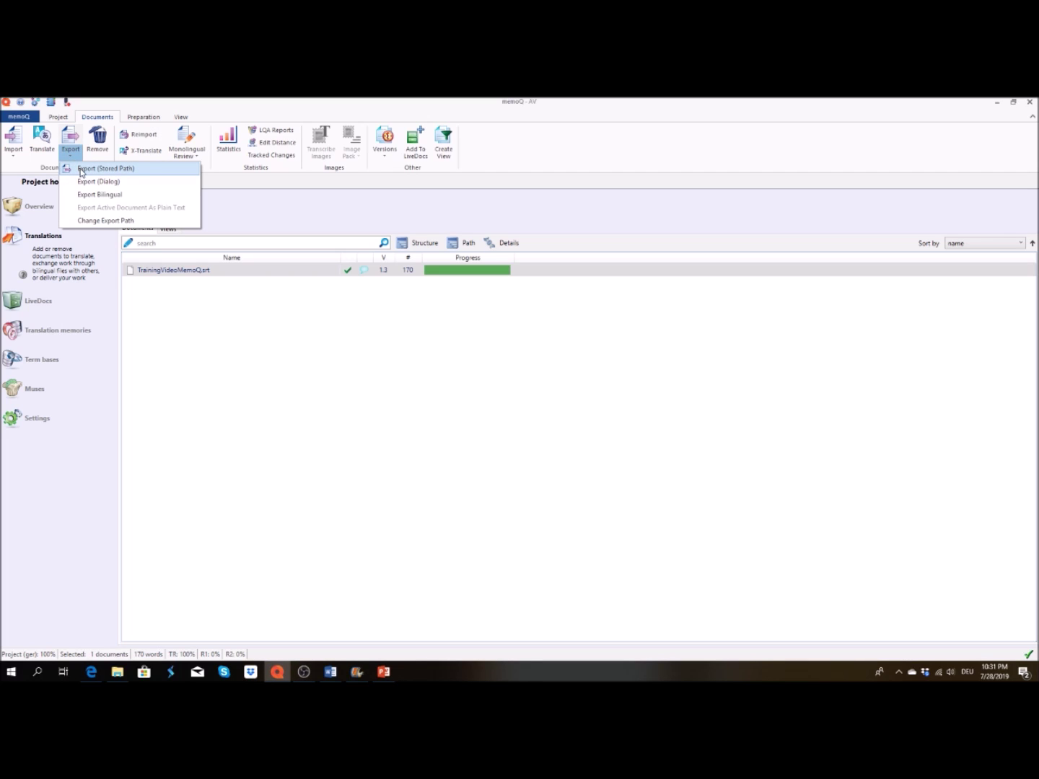